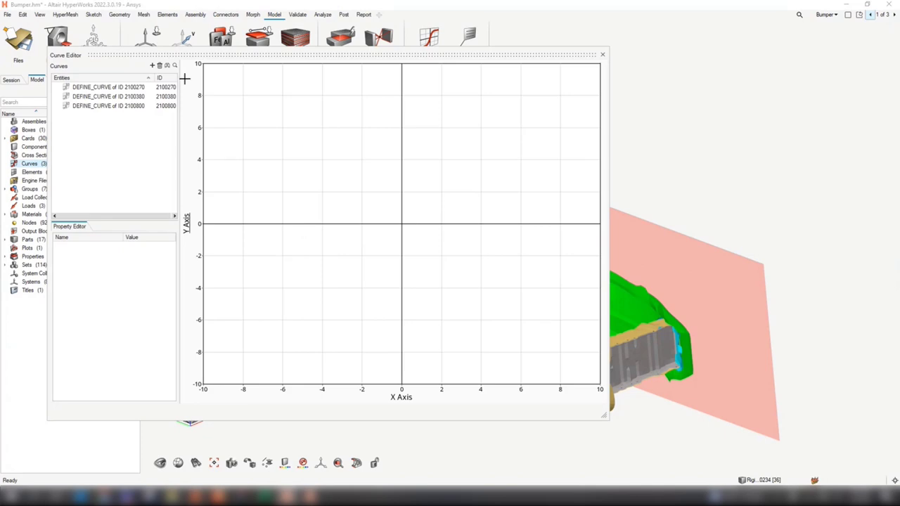
- Plot the DEFINE_CURVE with ID 2100800 and examine its shape at different scales
{"action": "left_click_drag", "start_coordinate": [188, 55], "coordinate": [352, 84]}
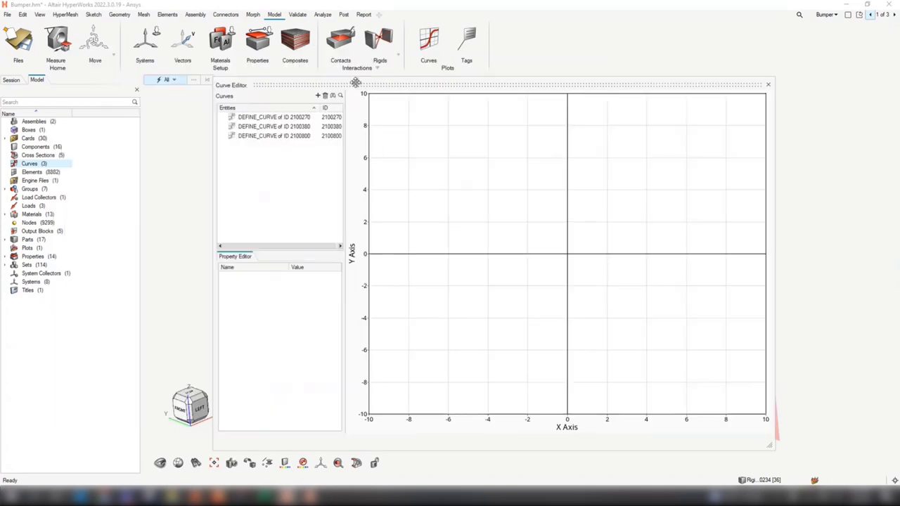
{"action": "left_click", "coordinate": [233, 136]}
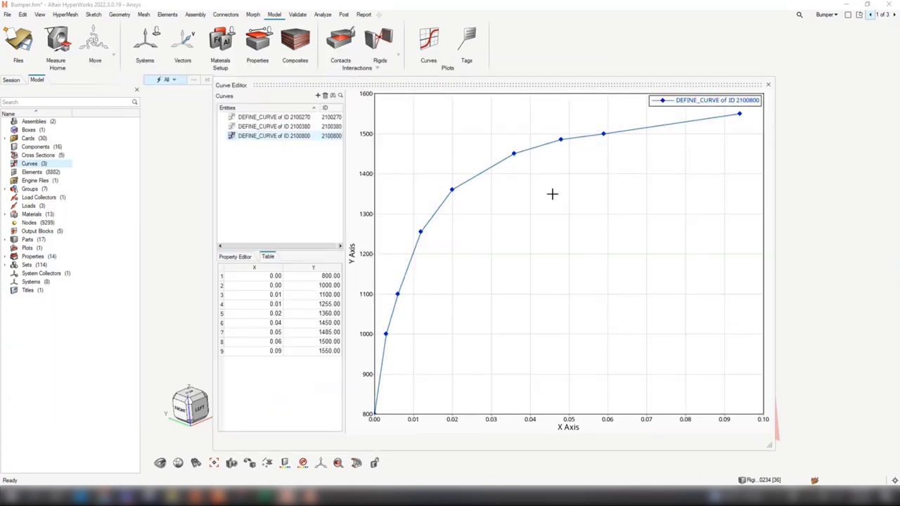
{"action": "scroll", "coordinate": [450, 145], "scroll_direction": "down", "scroll_amount": 3}
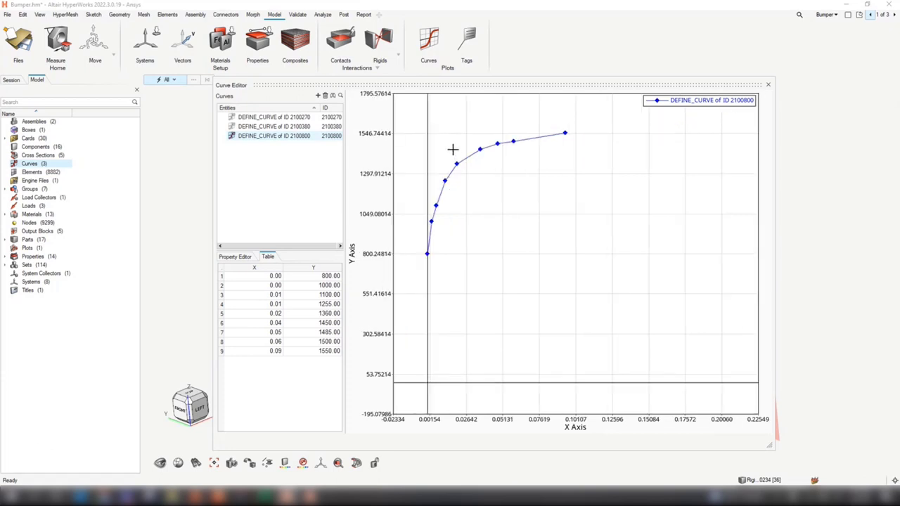
{"action": "scroll", "coordinate": [452, 149], "scroll_direction": "down", "scroll_amount": 3}
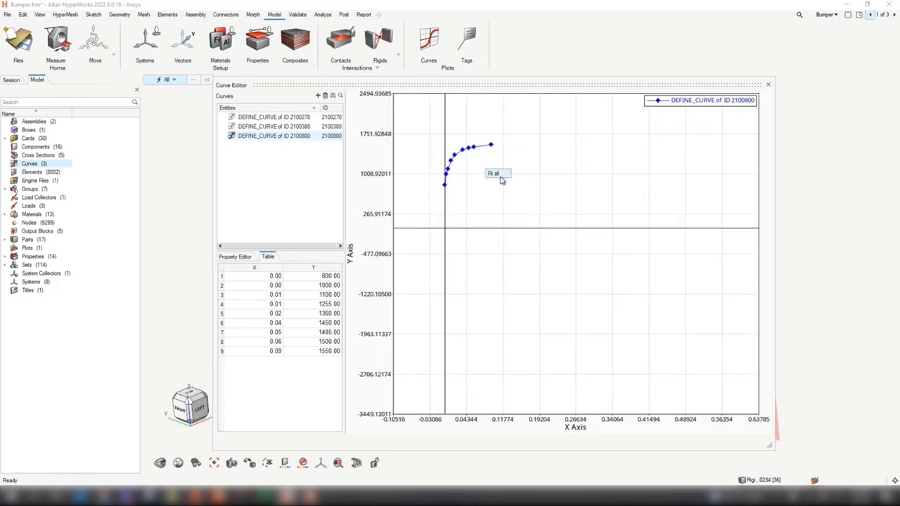
{"action": "key", "text": "f"}
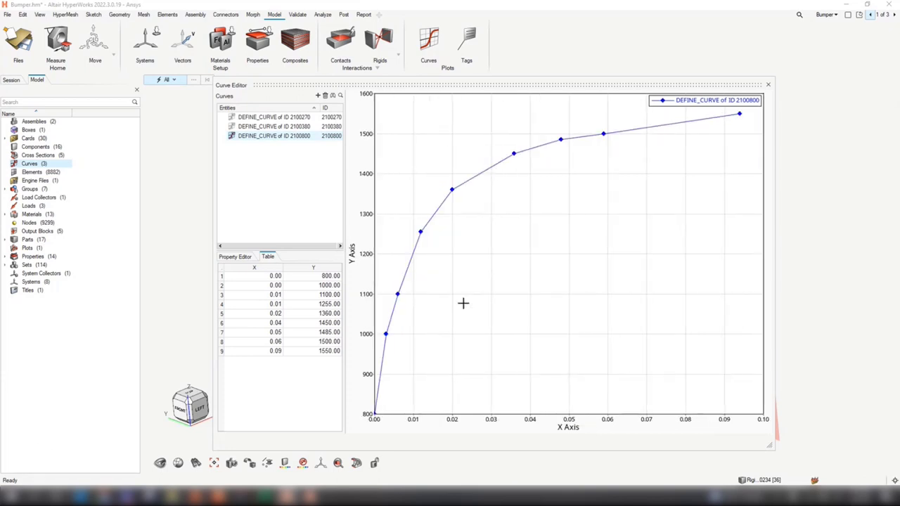
{"action": "scroll", "coordinate": [458, 227], "scroll_direction": "up", "scroll_amount": 5}
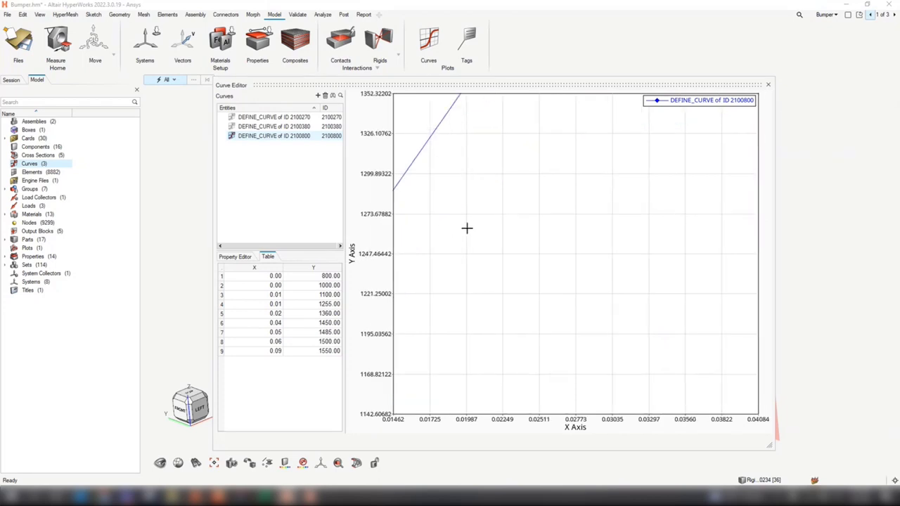
{"action": "key", "text": "f"}
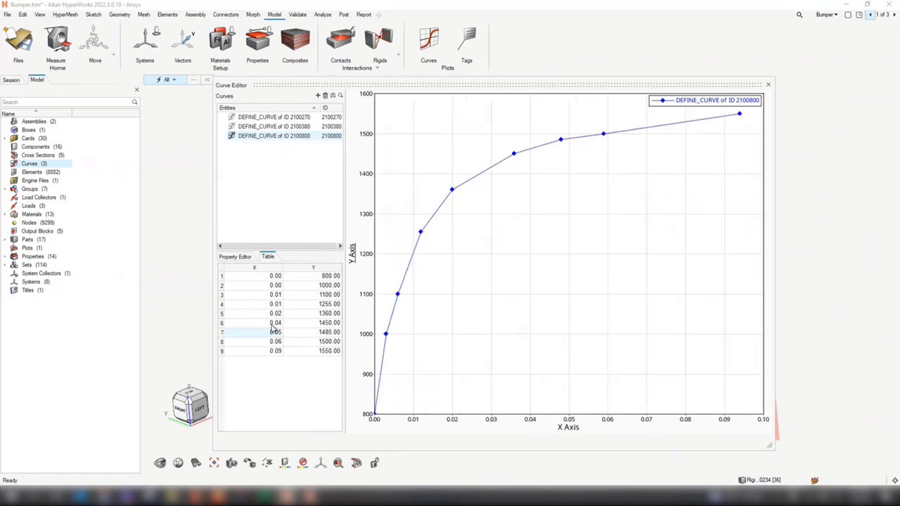
{"action": "left_click", "coordinate": [258, 164]}
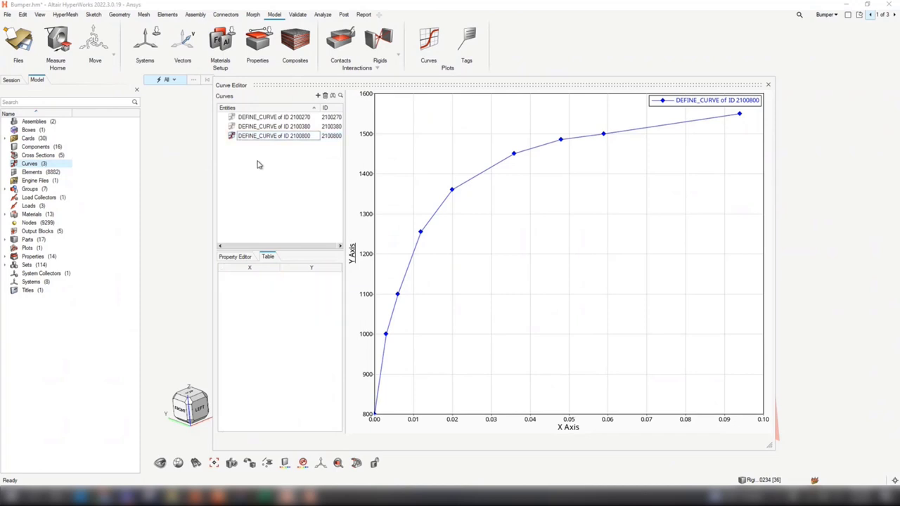
- Add a new curve and start a CSV import into its empty data table
{"action": "left_click", "coordinate": [318, 95]}
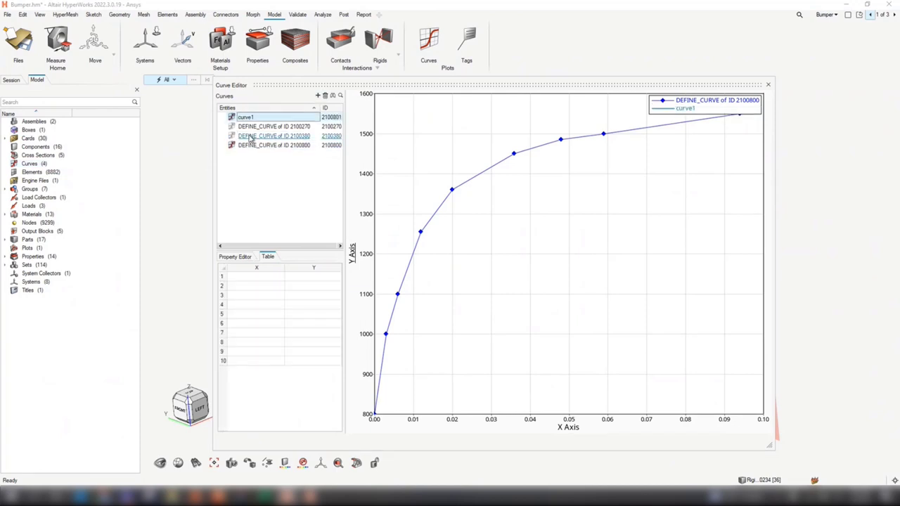
{"action": "left_click", "coordinate": [237, 277]}
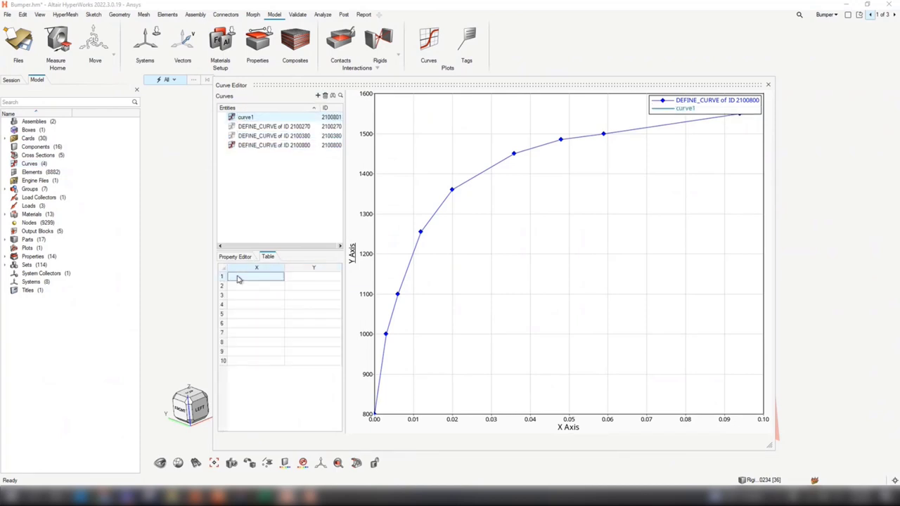
{"action": "right_click", "coordinate": [238, 277]}
{"action": "left_click", "coordinate": [257, 307]}
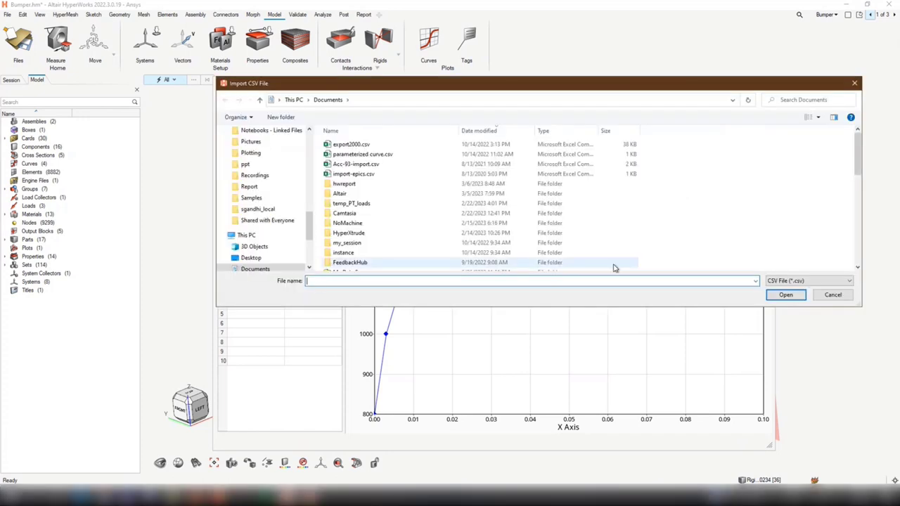
{"action": "left_click", "coordinate": [755, 280]}
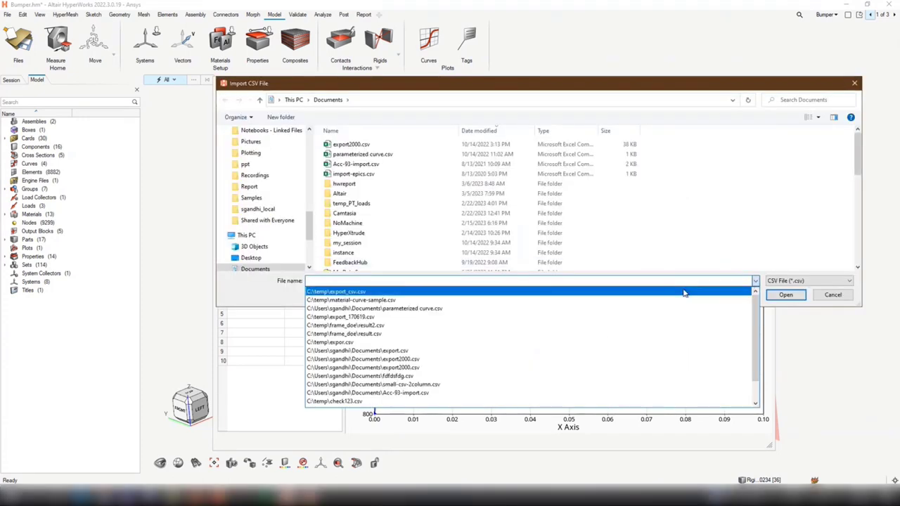
{"action": "left_click", "coordinate": [666, 292]}
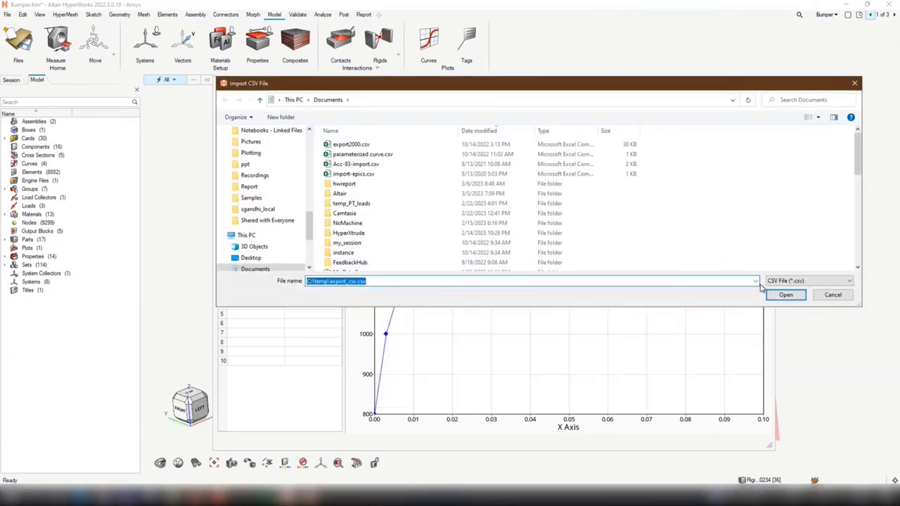
{"action": "left_click", "coordinate": [755, 281]}
{"action": "left_click", "coordinate": [737, 290]}
{"action": "scroll", "coordinate": [257, 196], "scroll_direction": "down", "scroll_amount": 5}
{"action": "scroll", "coordinate": [267, 199], "scroll_direction": "up", "scroll_amount": 5}
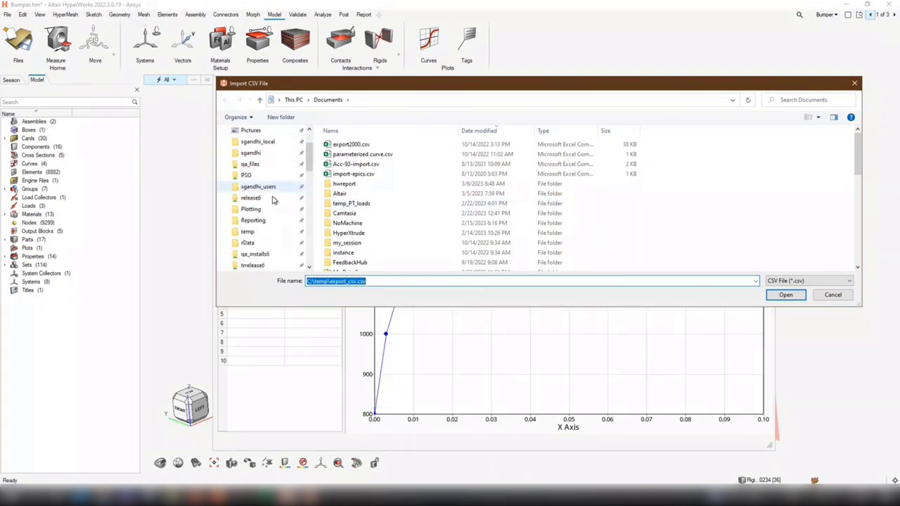
- Import material-curve-sample.csv from the C:\temp\GTA-2022.3 folder into the new curve's table
{"action": "left_click", "coordinate": [248, 231]}
{"action": "double_click", "coordinate": [346, 146]}
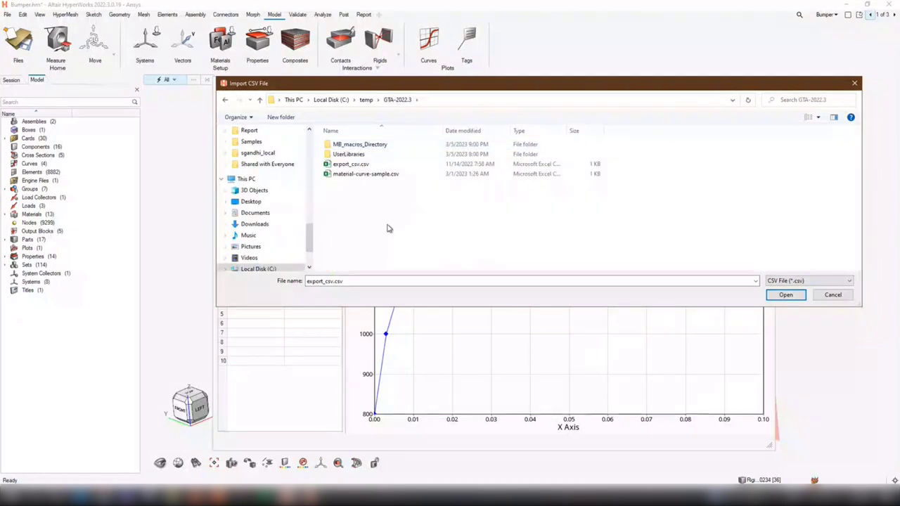
{"action": "double_click", "coordinate": [372, 174]}
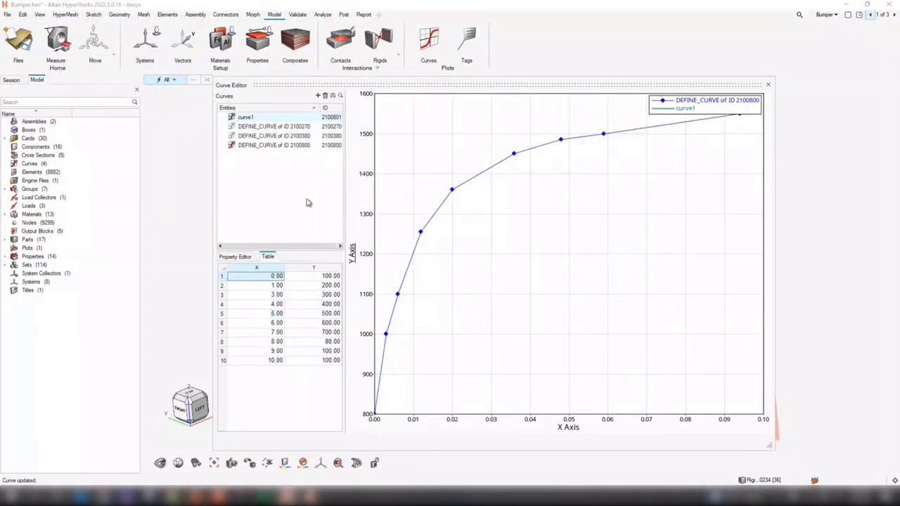
- Hide curve 2100800 from the plot and fit the graph to curve1
{"action": "left_click", "coordinate": [236, 146]}
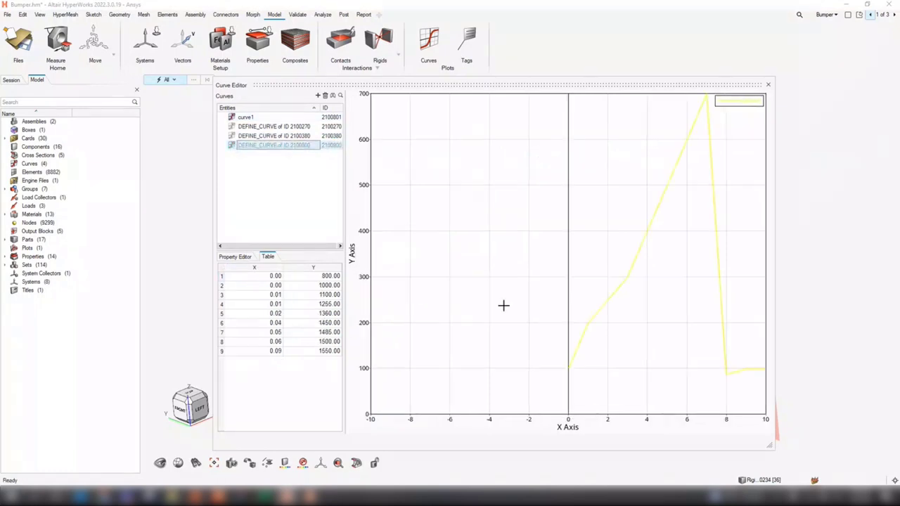
{"action": "right_click", "coordinate": [394, 269]}
{"action": "left_click", "coordinate": [672, 179]}
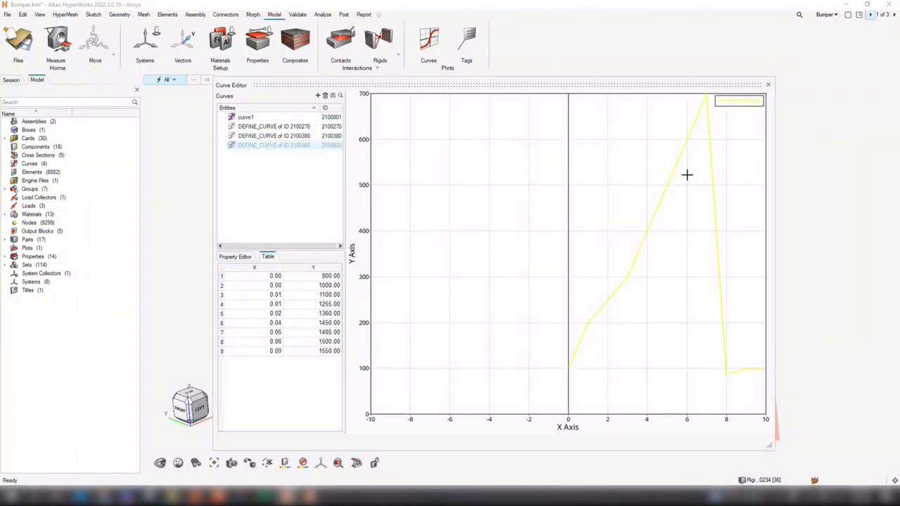
{"action": "key", "text": "f"}
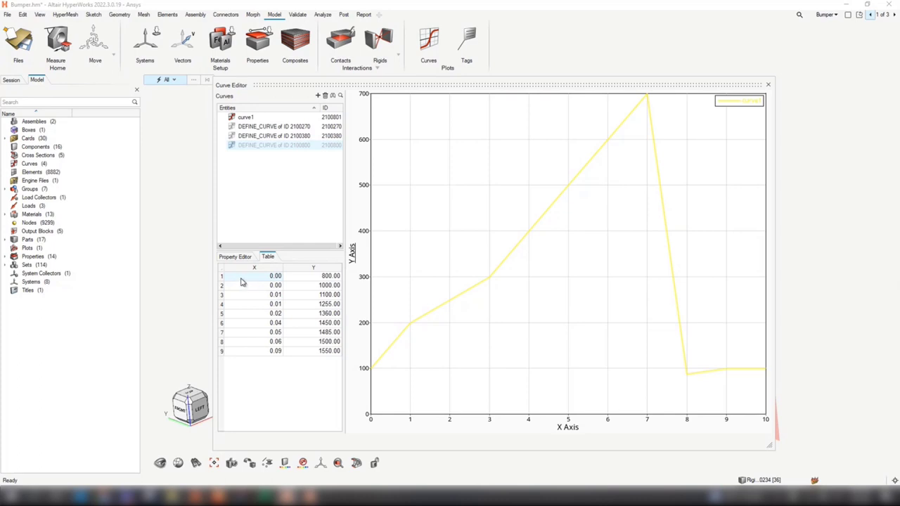
- Delete the first seven rows from curve 2100800's data table
{"action": "left_click_drag", "start_coordinate": [241, 281], "coordinate": [304, 335]}
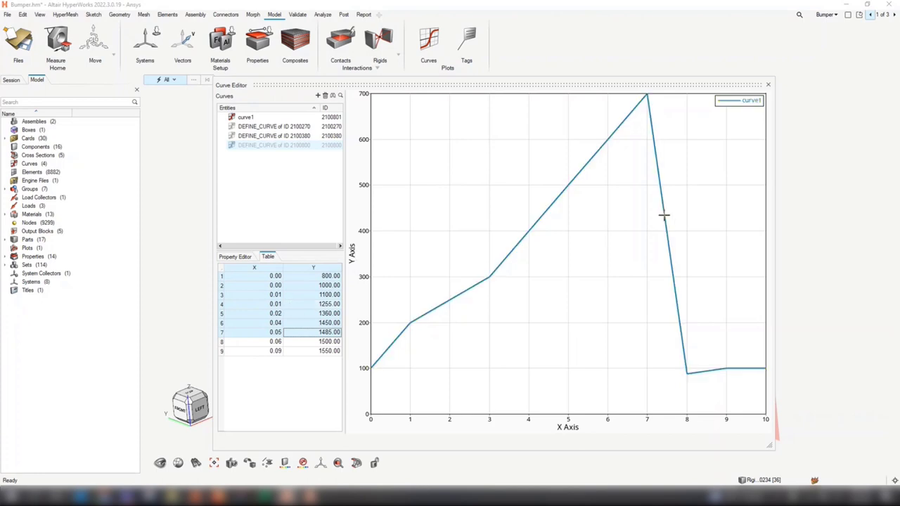
{"action": "right_click", "coordinate": [222, 305]}
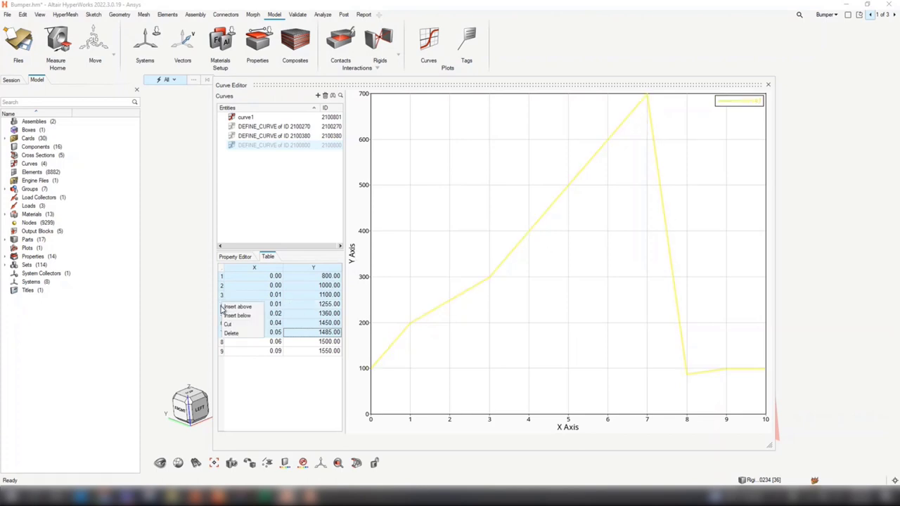
{"action": "left_click", "coordinate": [231, 333]}
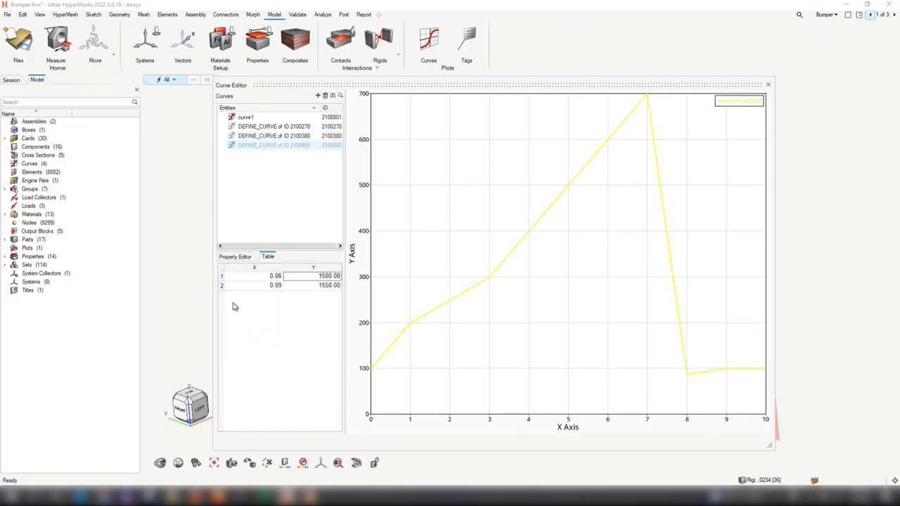
{"action": "left_click", "coordinate": [223, 277]}
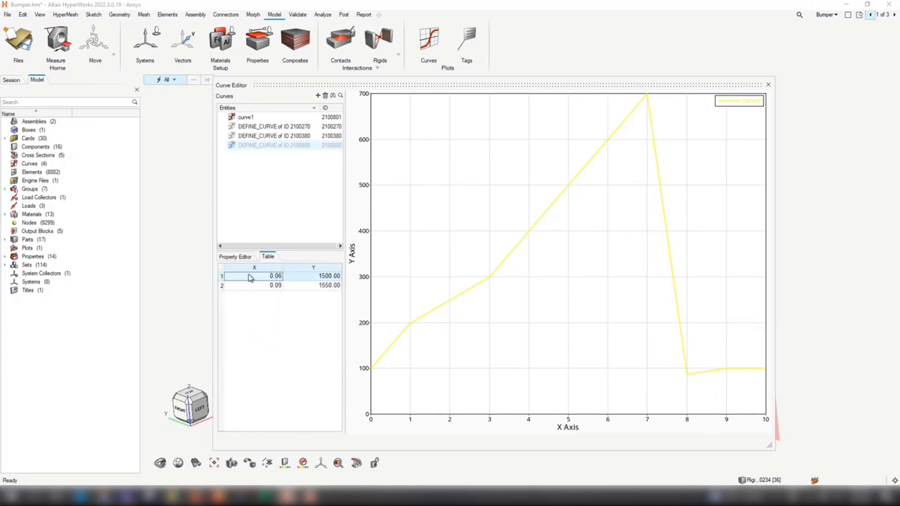
{"action": "left_click", "coordinate": [276, 285], "text": "shift"}
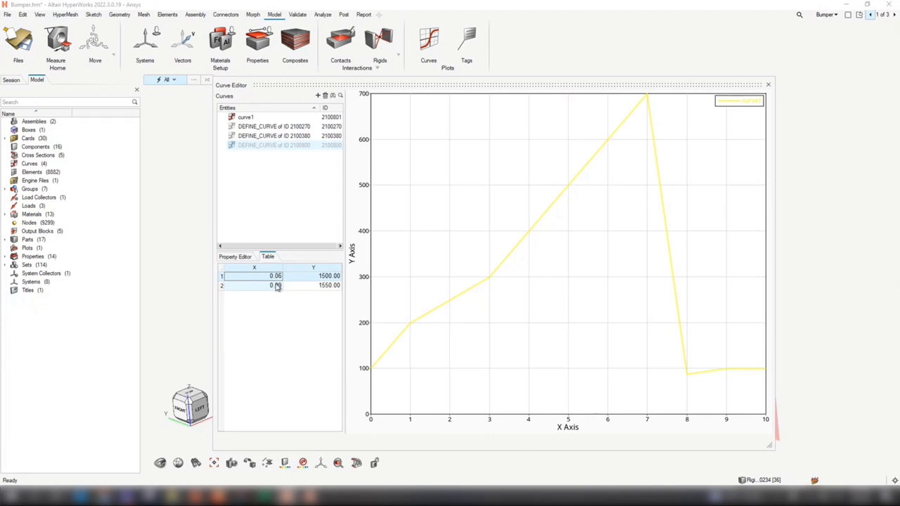
{"action": "left_click", "coordinate": [280, 147]}
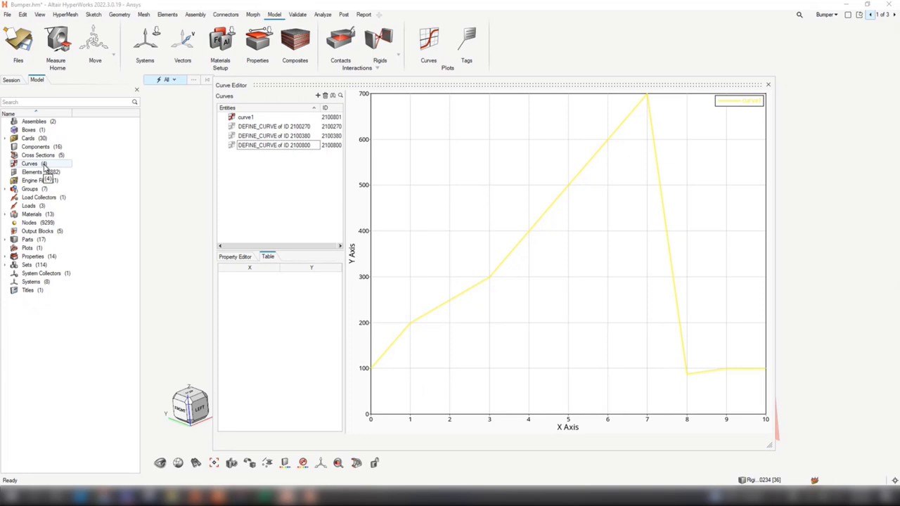
- Find curves matching "DEFINE", step backwards through the matches, and view the search's matching options
{"action": "left_click", "coordinate": [333, 95]}
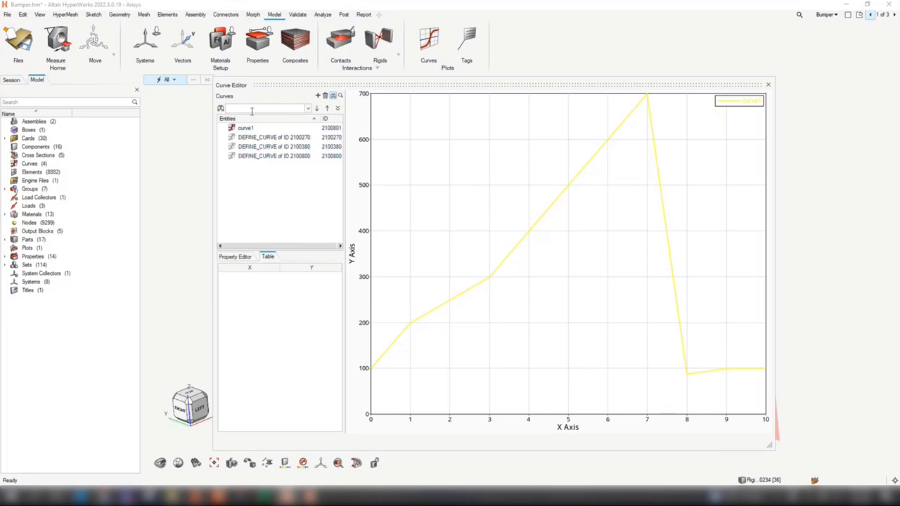
{"action": "type", "text": "DEFINE"}
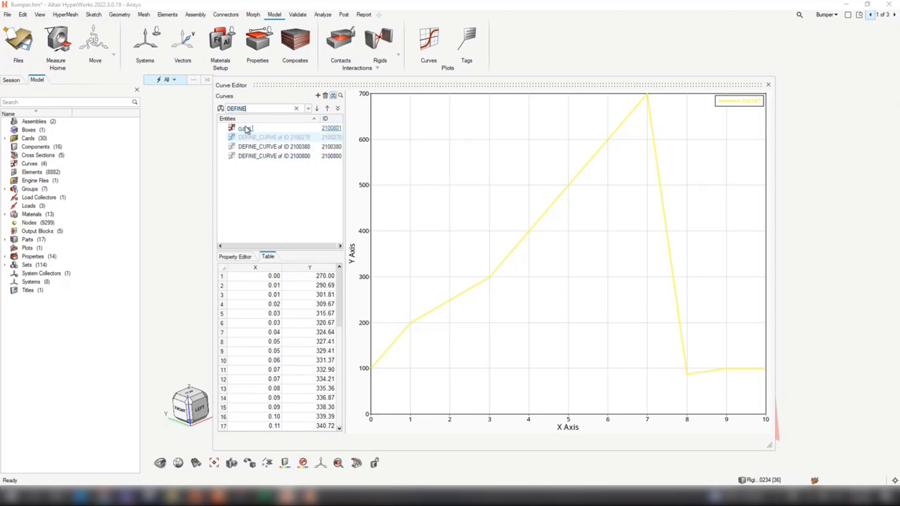
{"action": "mouse_move", "coordinate": [253, 138]}
{"action": "left_mouse_down"}
{"action": "mouse_move", "coordinate": [295, 163]}
{"action": "mouse_move", "coordinate": [233, 144]}
{"action": "mouse_move", "coordinate": [252, 152]}
{"action": "mouse_move", "coordinate": [244, 130]}
{"action": "left_mouse_up"}
{"action": "left_click", "coordinate": [327, 109]}
{"action": "left_click", "coordinate": [327, 109]}
{"action": "left_click", "coordinate": [326, 109]}
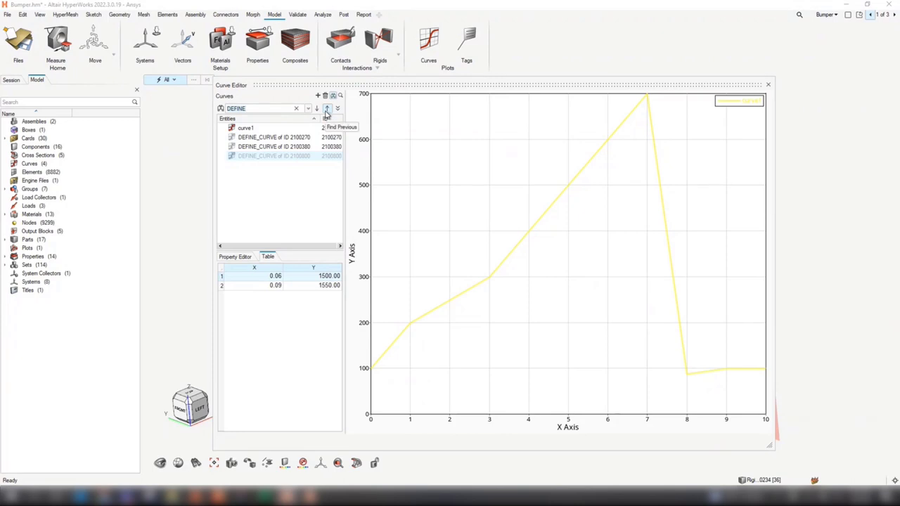
{"action": "left_click", "coordinate": [338, 108]}
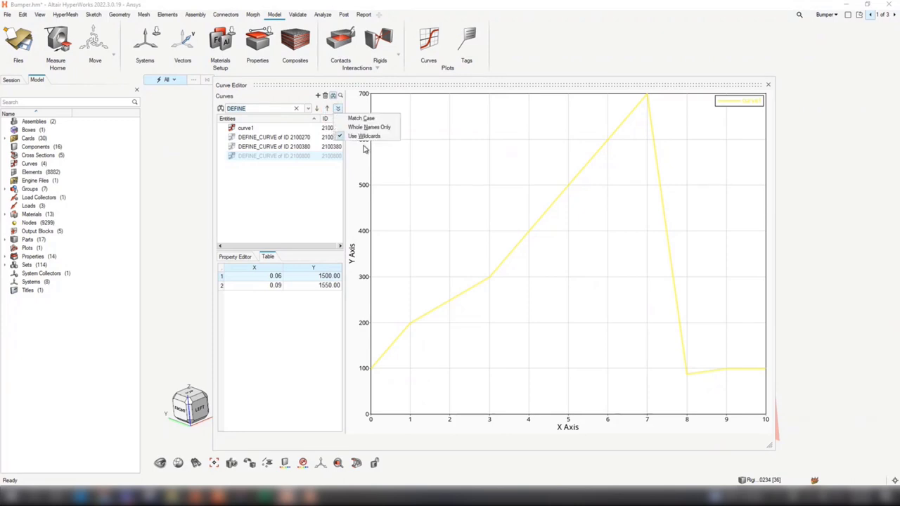
{"action": "left_click", "coordinate": [254, 223]}
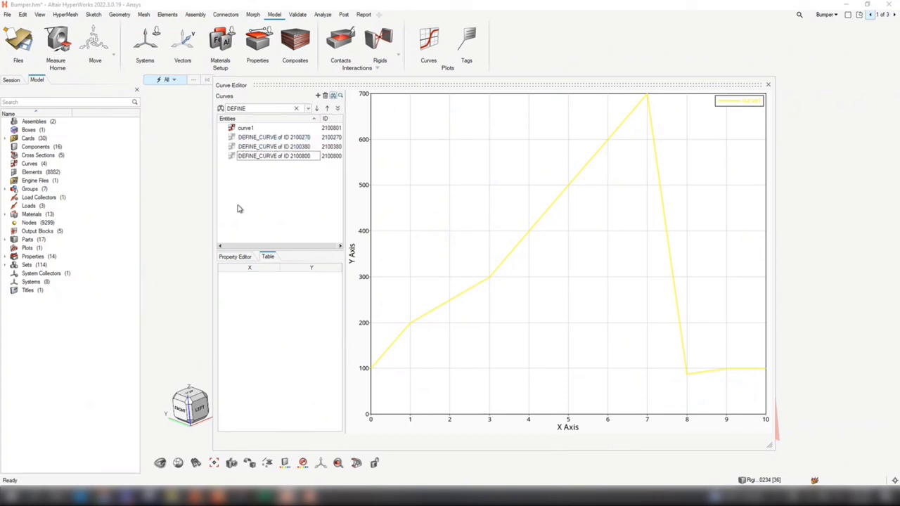
- Replace the find field with the filter, filter the curve list by "DEFINE", and clear the filter
{"action": "left_click", "coordinate": [340, 96]}
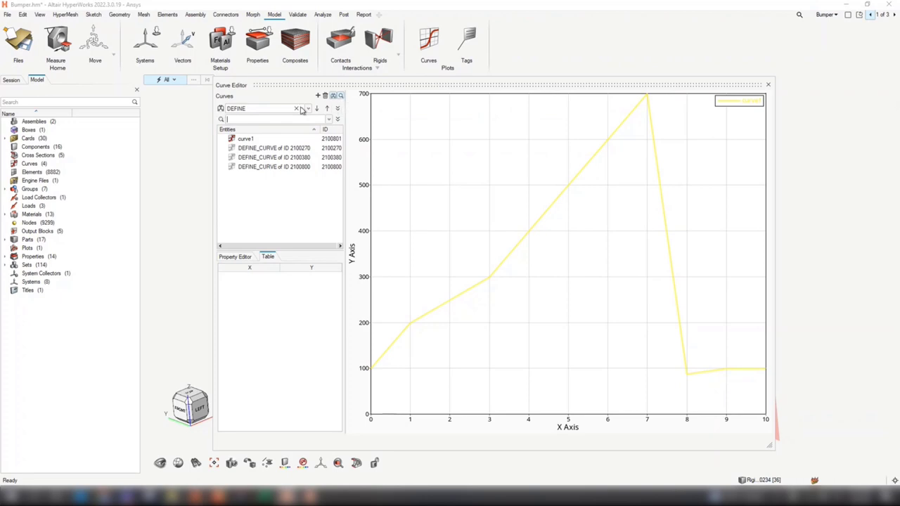
{"action": "left_click", "coordinate": [334, 96]}
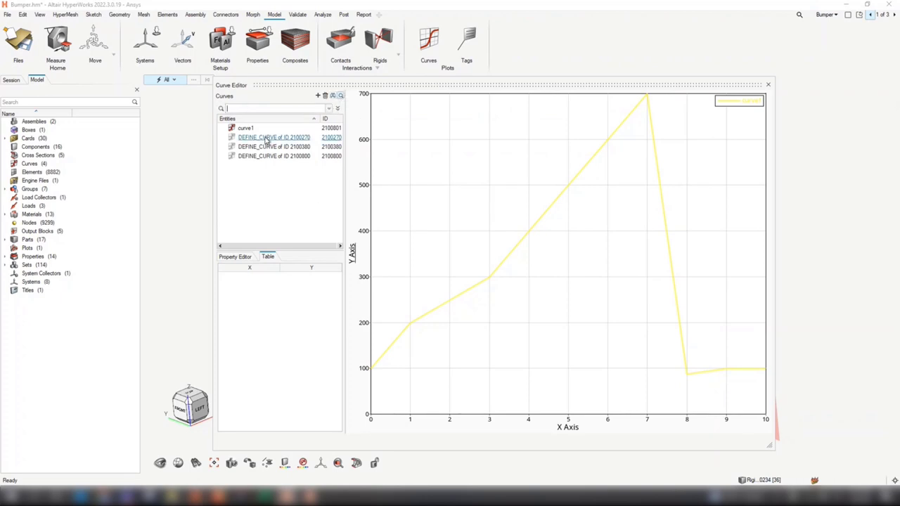
{"action": "type", "text": "D"}
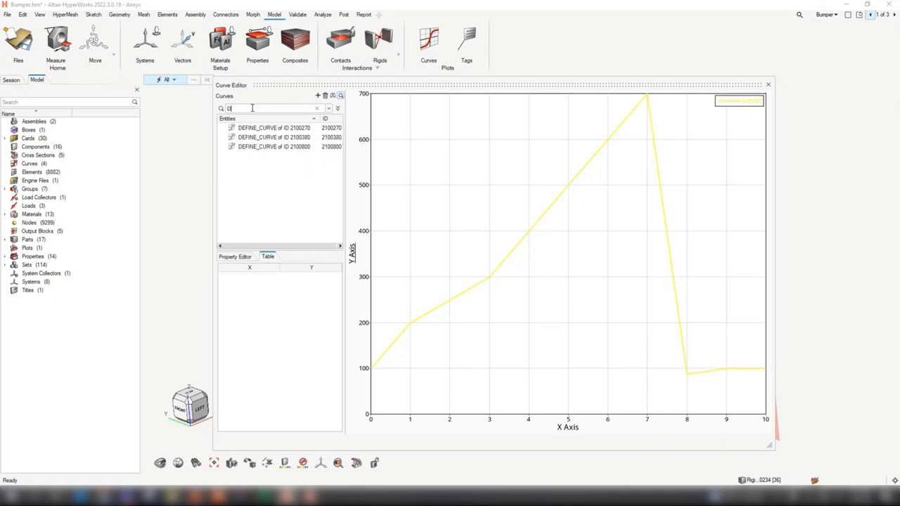
{"action": "type", "text": "EFINE"}
{"action": "left_click", "coordinate": [316, 108]}
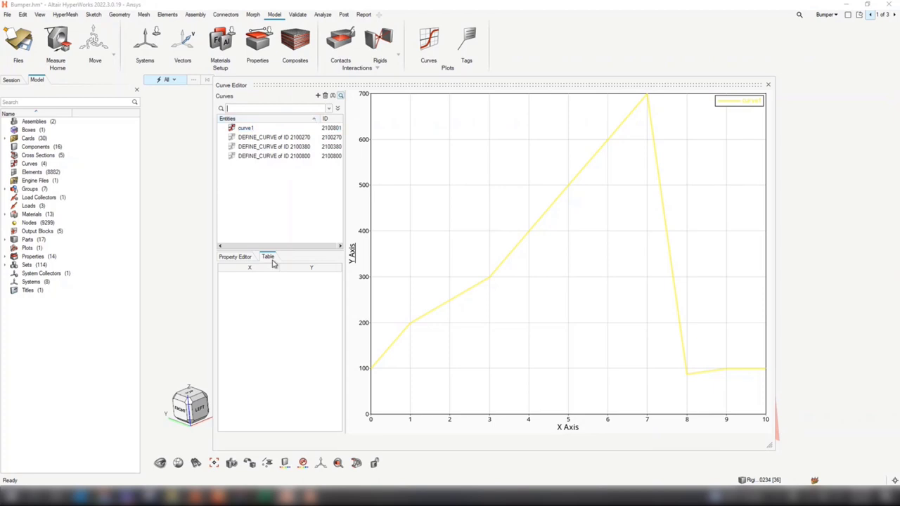
{"action": "left_click", "coordinate": [303, 209]}
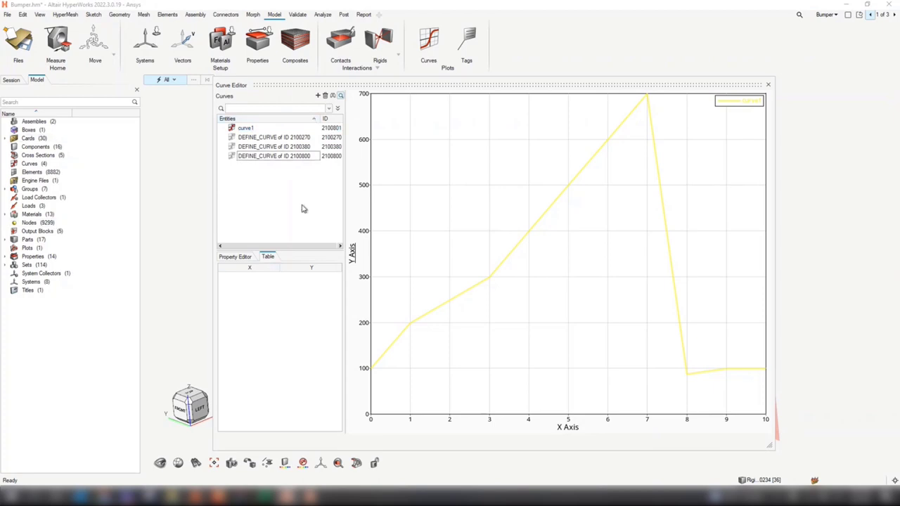
- Dock the Curve Editor alongside the Session and Model browsers, widen it, and redock it in the console area below the model view
{"action": "left_click_drag", "start_coordinate": [461, 89], "coordinate": [111, 207]}
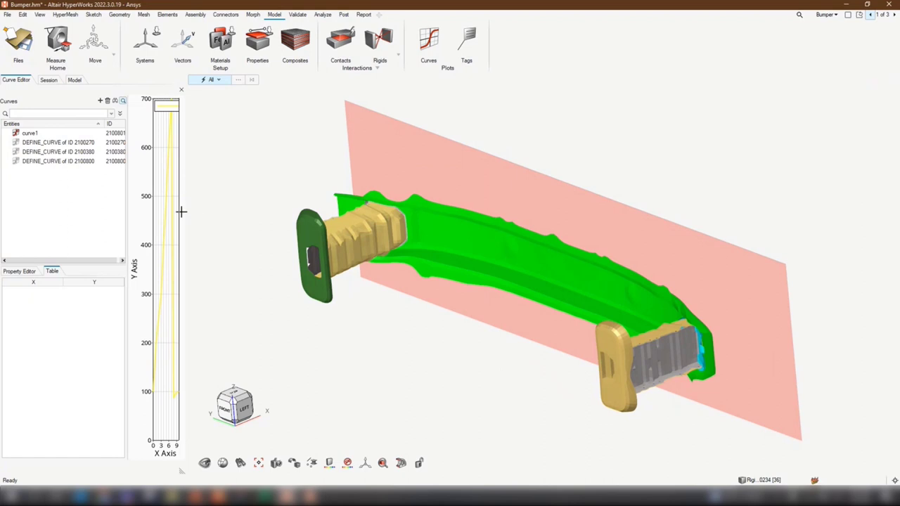
{"action": "left_click_drag", "start_coordinate": [187, 221], "coordinate": [405, 220]}
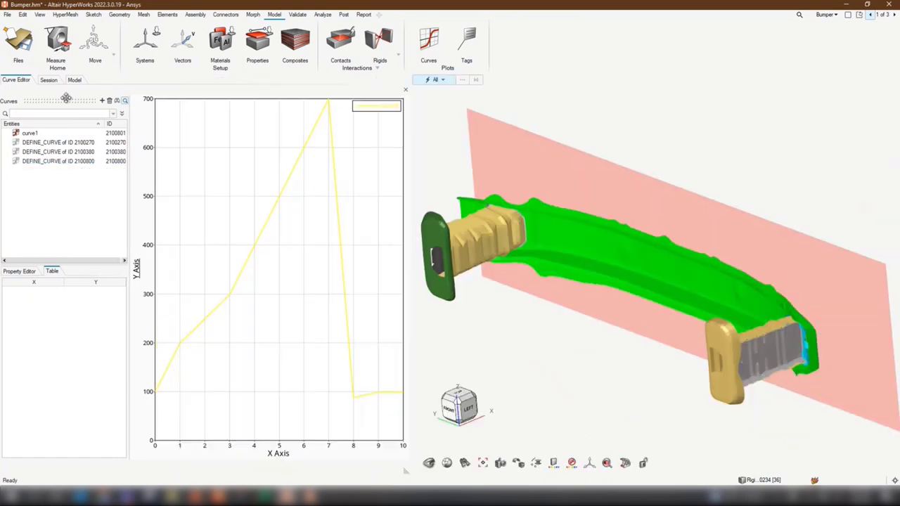
{"action": "left_click_drag", "start_coordinate": [42, 92], "coordinate": [534, 444]}
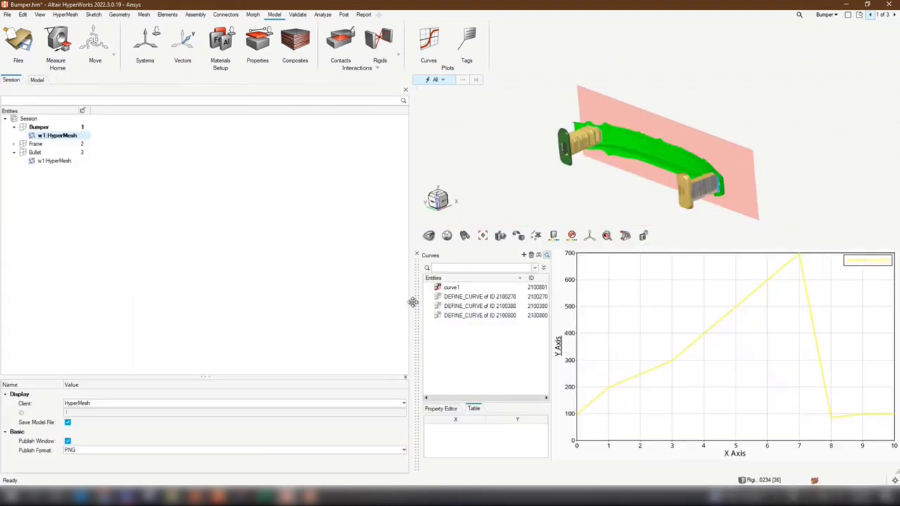
- Undock the Curve Editor into a floating window, widen it to enlarge the plot, and close it
{"action": "left_click_drag", "start_coordinate": [412, 301], "coordinate": [887, 194]}
{"action": "left_click_drag", "start_coordinate": [788, 82], "coordinate": [512, 104]}
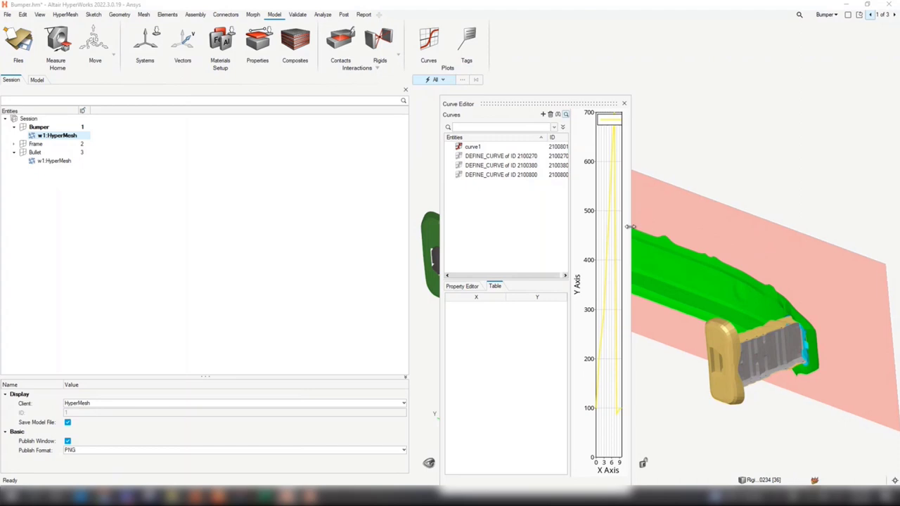
{"action": "left_click_drag", "start_coordinate": [640, 218], "coordinate": [863, 225]}
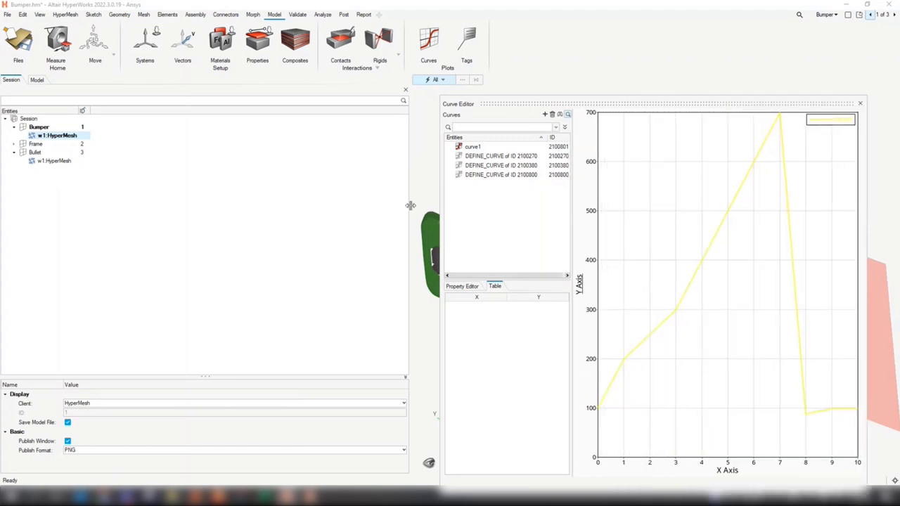
{"action": "left_click_drag", "start_coordinate": [684, 99], "coordinate": [484, 70]}
{"action": "left_click", "coordinate": [658, 71]}
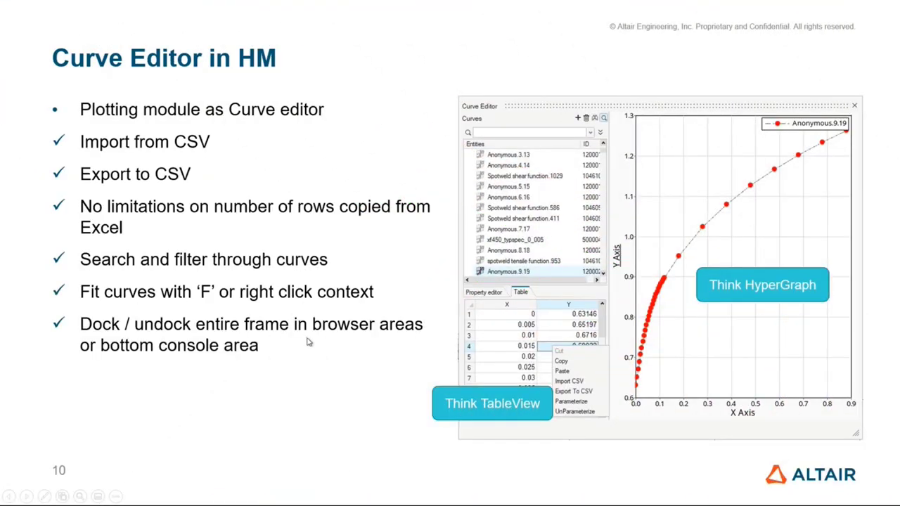
{"action": "key", "text": "Right"}
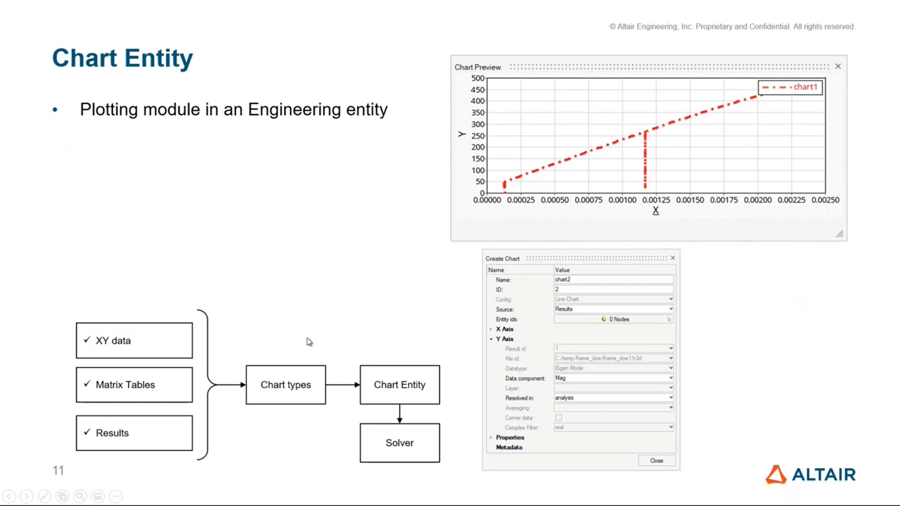